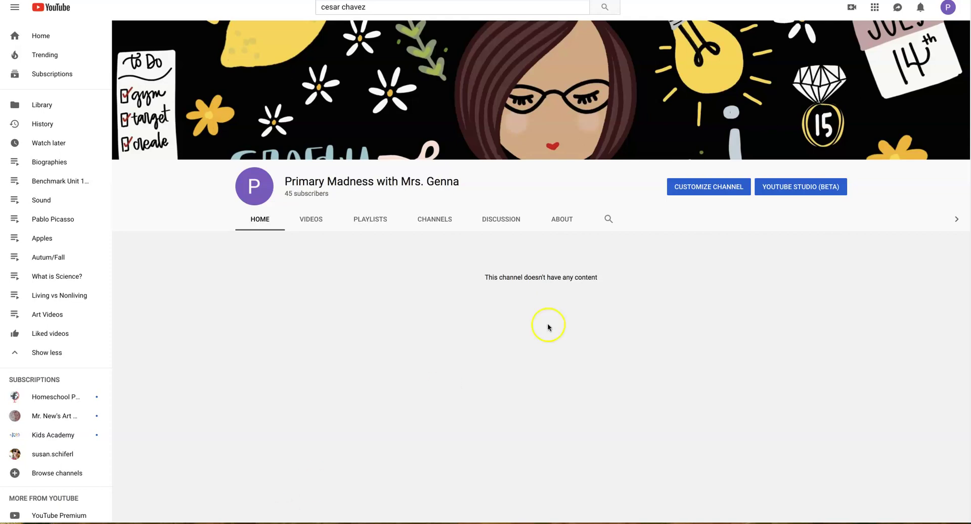
Review the Restricted Mode setting in the account options and leave it
{"action": "left_click", "coordinate": [948, 8]}
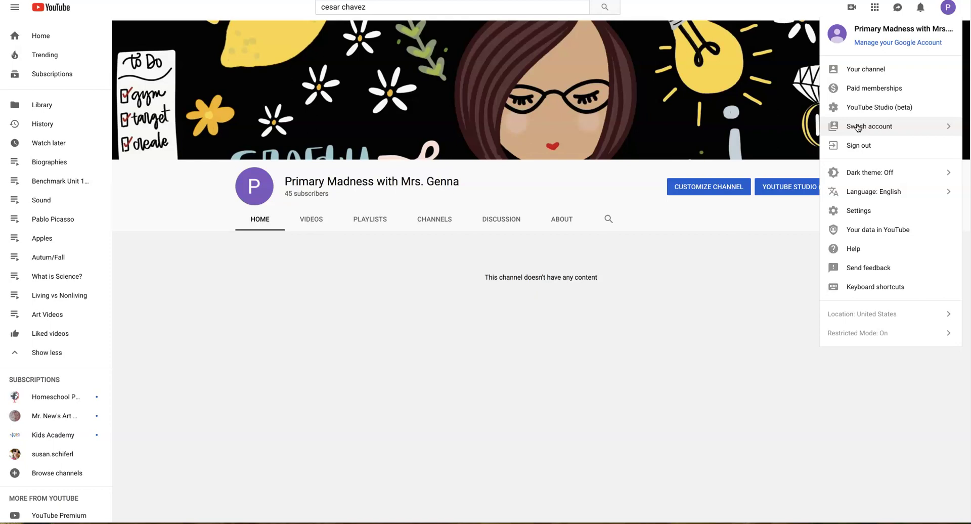
{"action": "left_click", "coordinate": [859, 145]}
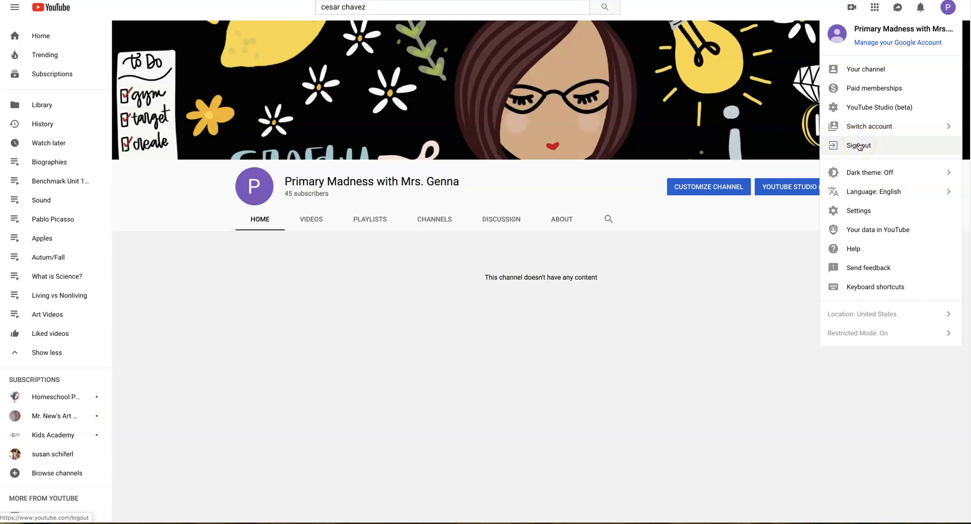
{"action": "left_click", "coordinate": [858, 214]}
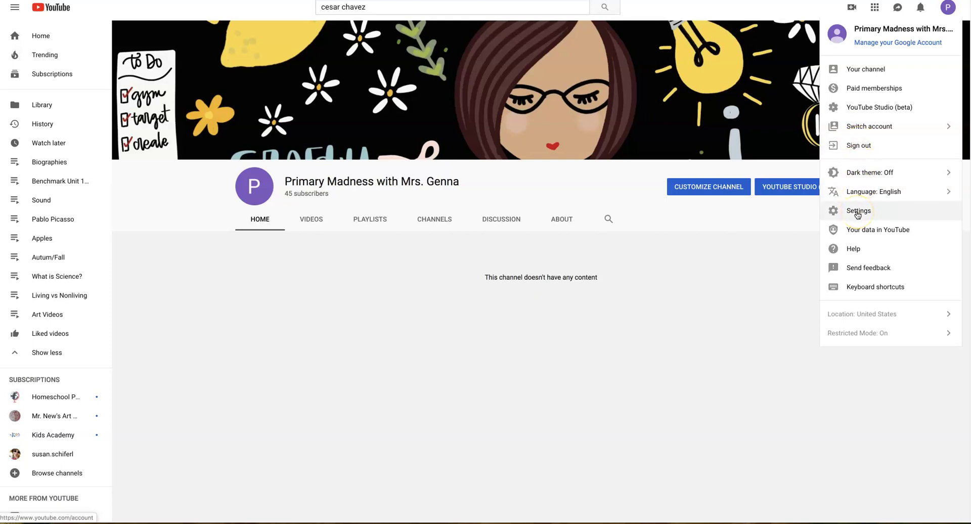
{"action": "left_click", "coordinate": [879, 341]}
{"action": "left_click", "coordinate": [942, 98]}
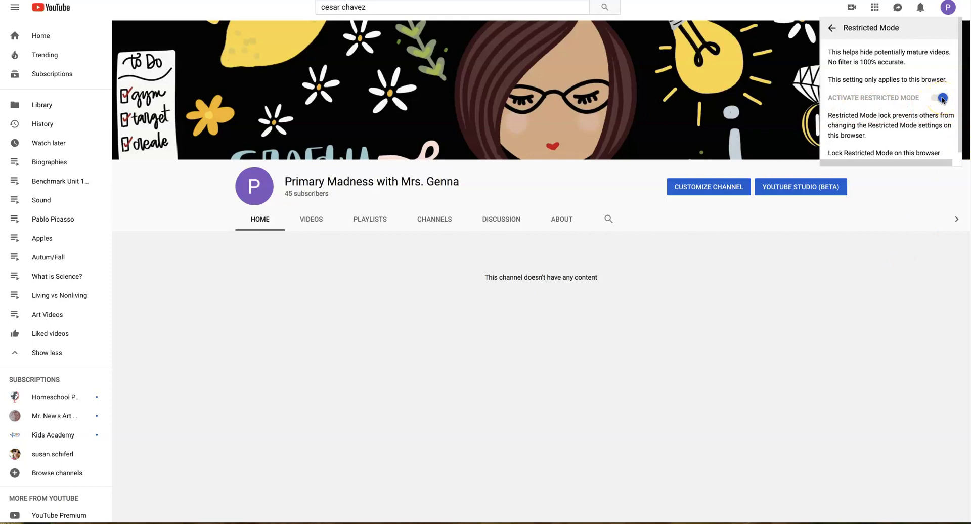
{"action": "left_click", "coordinate": [832, 31]}
{"action": "left_click", "coordinate": [781, 297]}
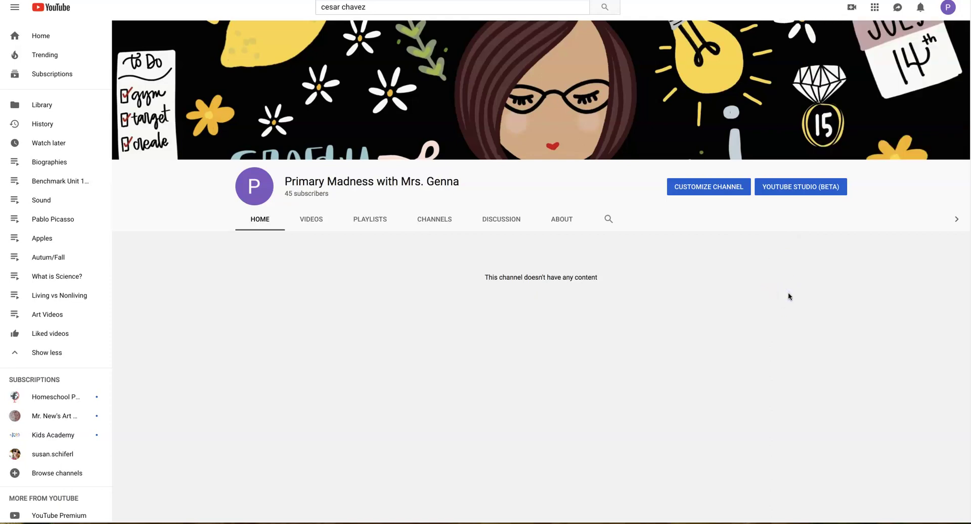
Collapse the expanded playlist list in the navigation and try to clear all watch history
{"action": "left_click", "coordinate": [14, 165]}
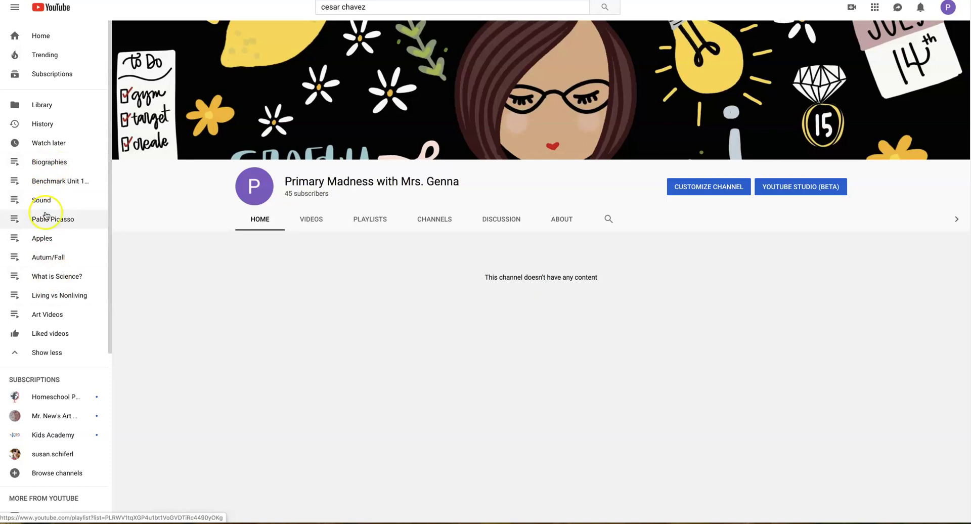
{"action": "left_click", "coordinate": [16, 353]}
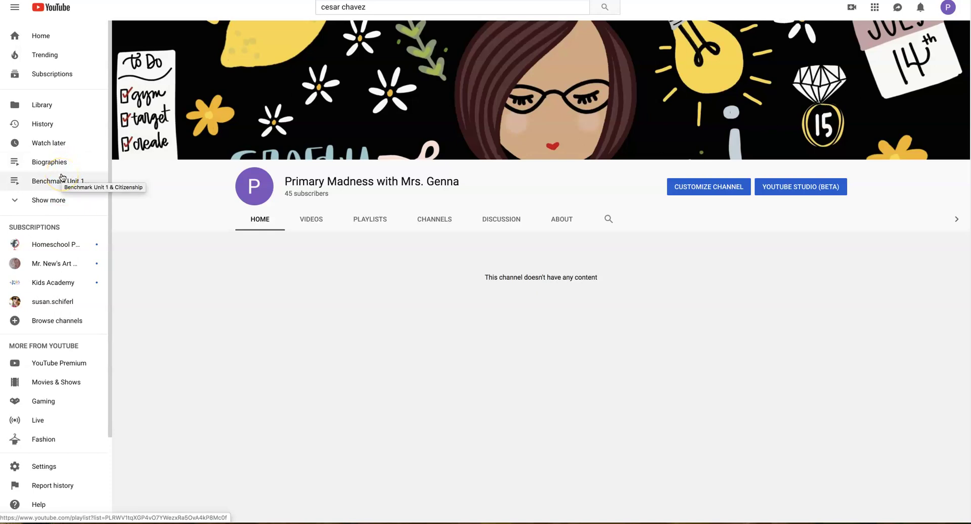
{"action": "left_click", "coordinate": [49, 126]}
{"action": "left_click", "coordinate": [49, 125]}
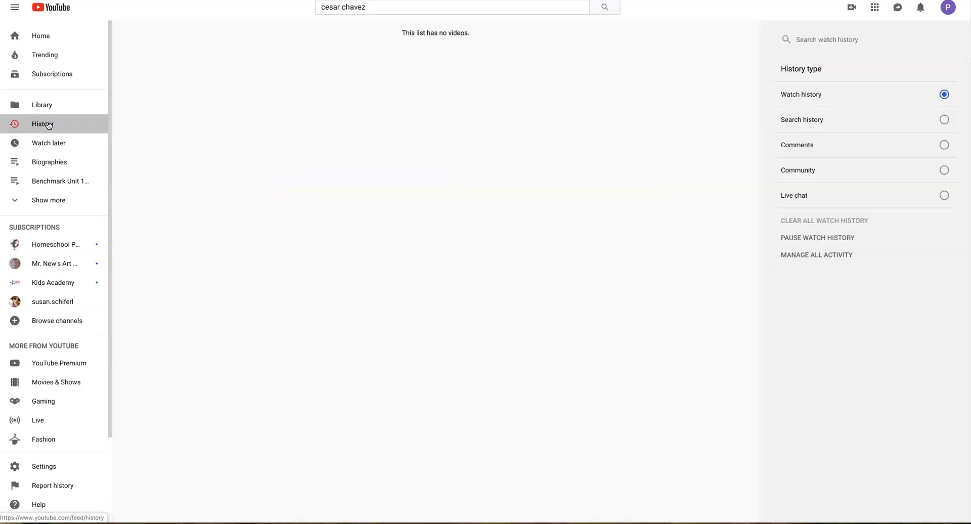
{"action": "left_click", "coordinate": [848, 220]}
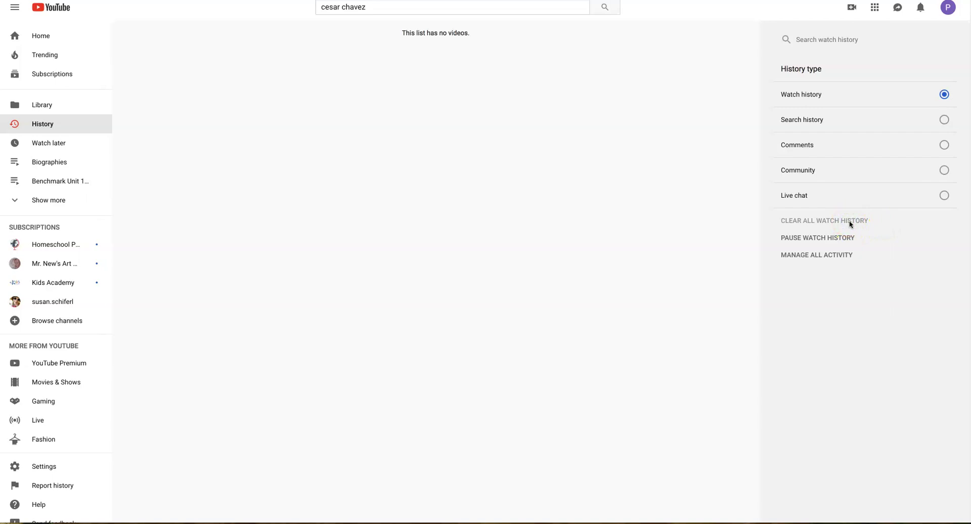
Go to your own channel's playlists and open the full Benchmark Unit 1 & Citizenship playlist
{"action": "left_click", "coordinate": [948, 7]}
{"action": "left_click", "coordinate": [855, 70]}
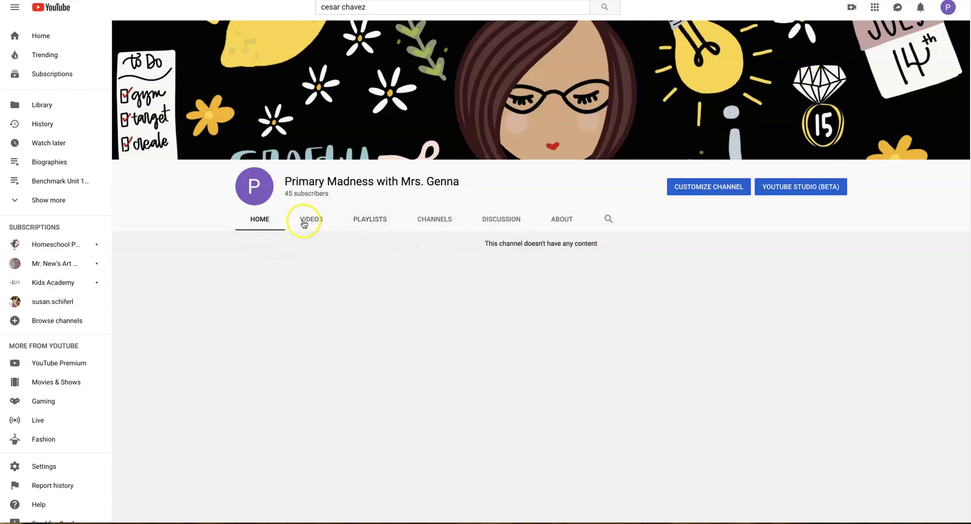
{"action": "left_click", "coordinate": [379, 221]}
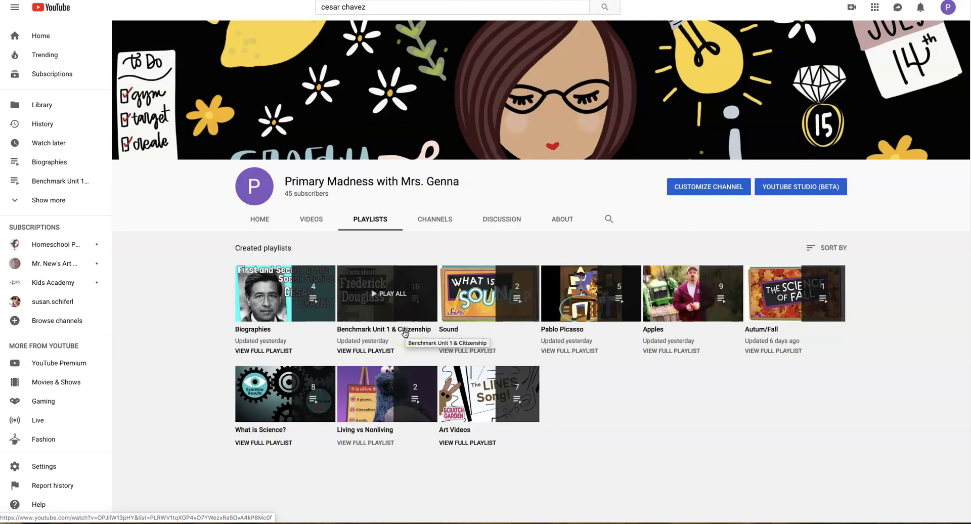
{"action": "left_click", "coordinate": [377, 293]}
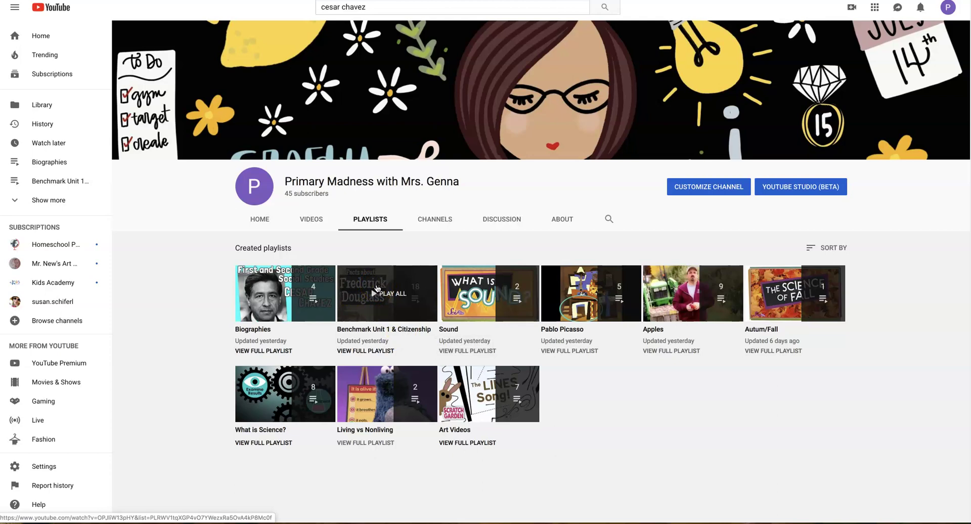
{"action": "left_click", "coordinate": [368, 354]}
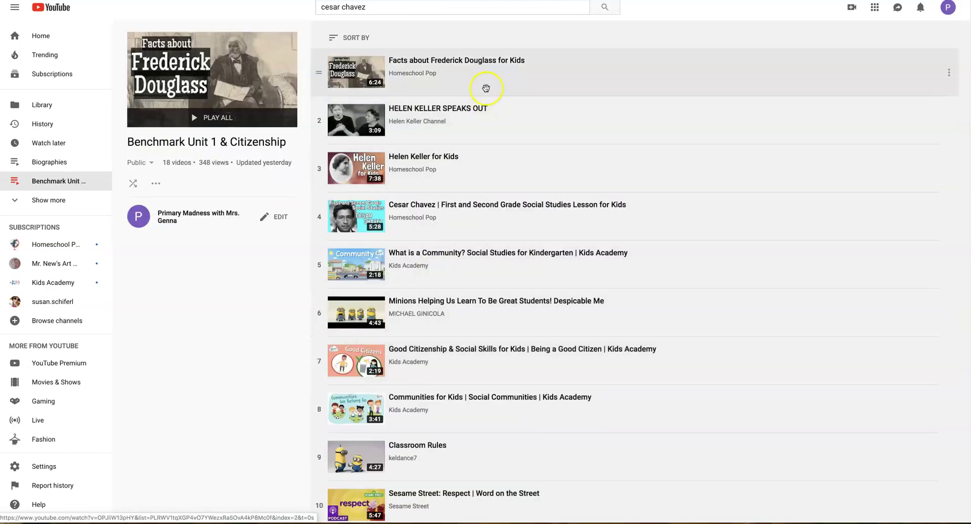
Look through the videos saved in the Benchmark Unit 1 & Citizenship playlist from beginning to end
{"action": "left_click", "coordinate": [517, 425]}
{"action": "scroll", "coordinate": [517, 425], "scroll_direction": "down", "scroll_amount": 8}
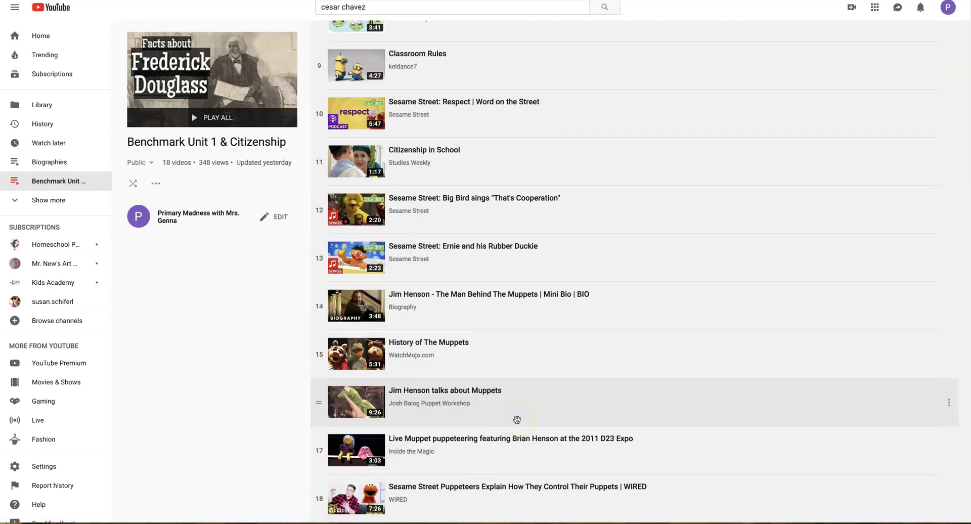
{"action": "left_click", "coordinate": [446, 304]}
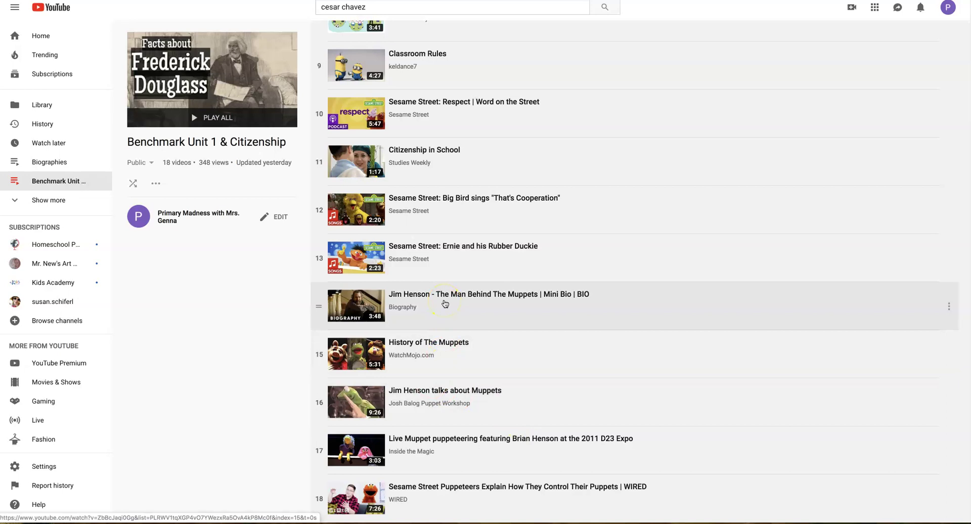
{"action": "left_click", "coordinate": [446, 358]}
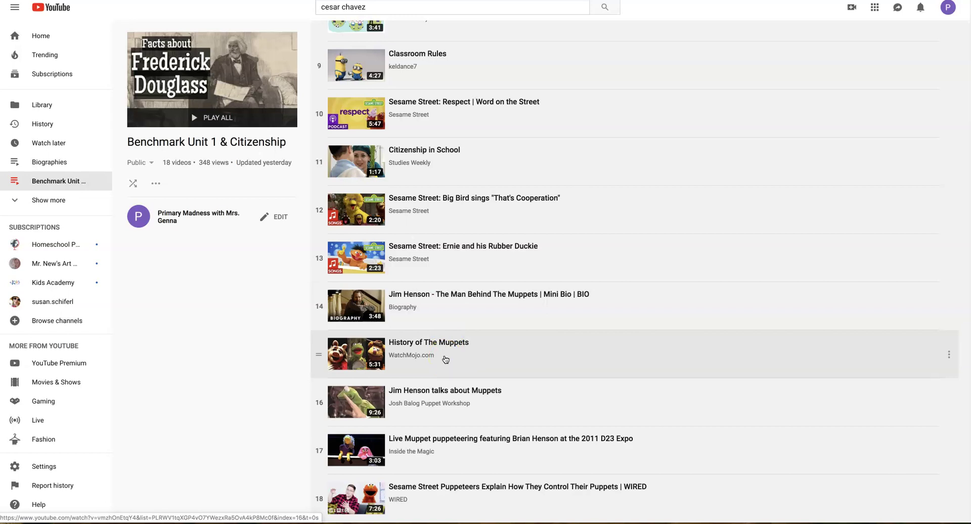
{"action": "left_click", "coordinate": [415, 365]}
{"action": "scroll", "coordinate": [416, 364], "scroll_direction": "up", "scroll_amount": 8}
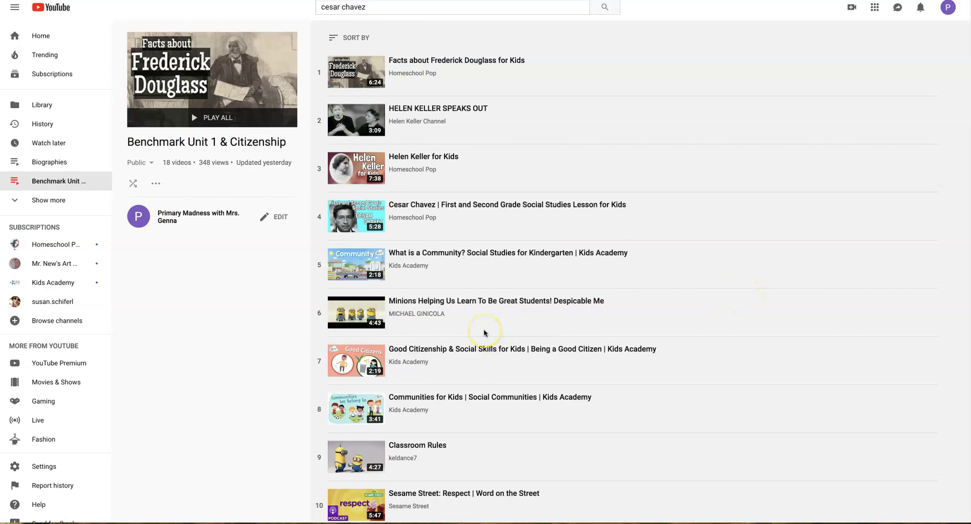
{"action": "scroll", "coordinate": [485, 332], "scroll_direction": "down", "scroll_amount": 8}
{"action": "scroll", "coordinate": [484, 333], "scroll_direction": "up", "scroll_amount": 8}
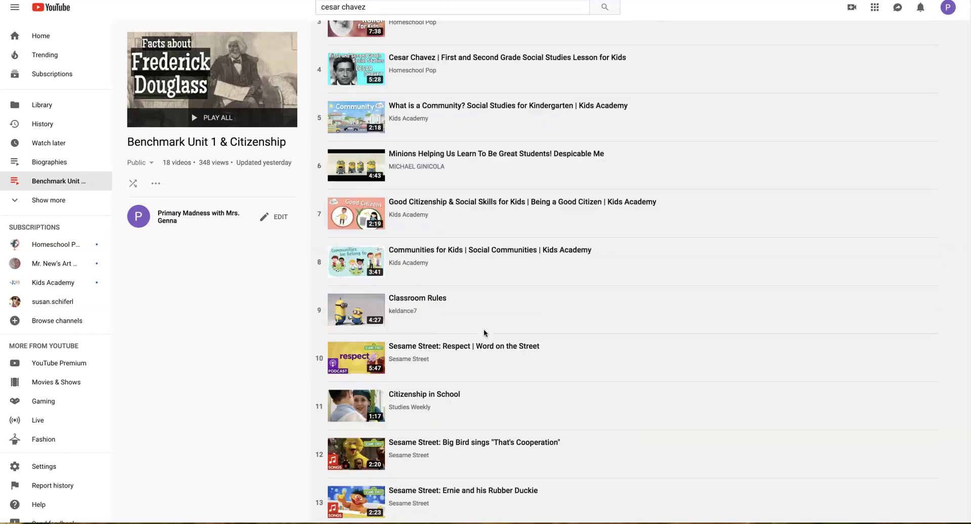
Search for videos with the query "Cesar Chavez for kids"
{"action": "type", "text": "Har"}
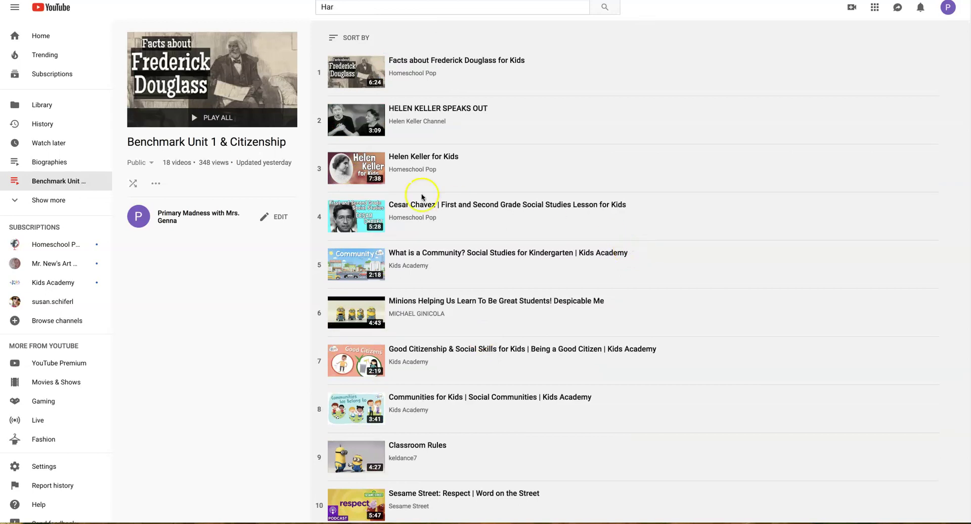
{"action": "left_click", "coordinate": [335, 7]}
{"action": "left_click_drag", "start_coordinate": [335, 7], "coordinate": [320, 9]}
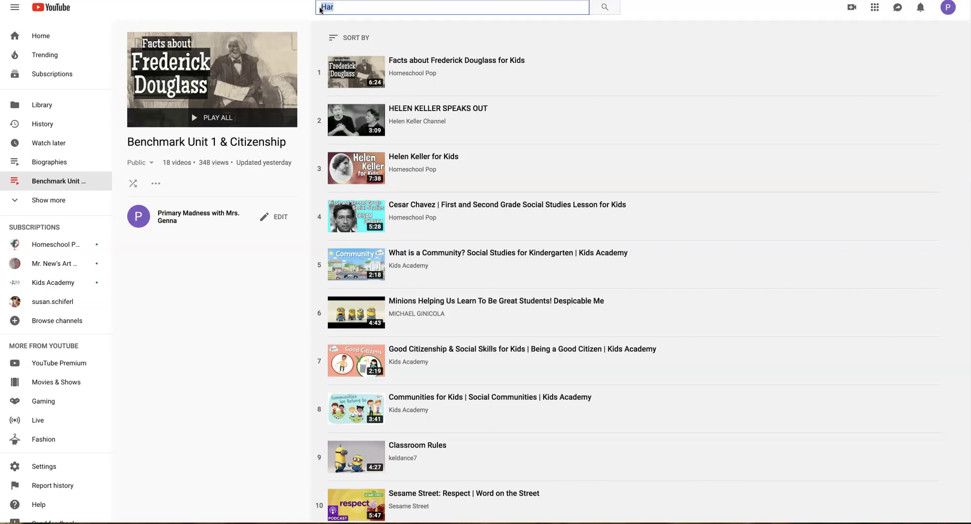
{"action": "type", "text": "Ce"}
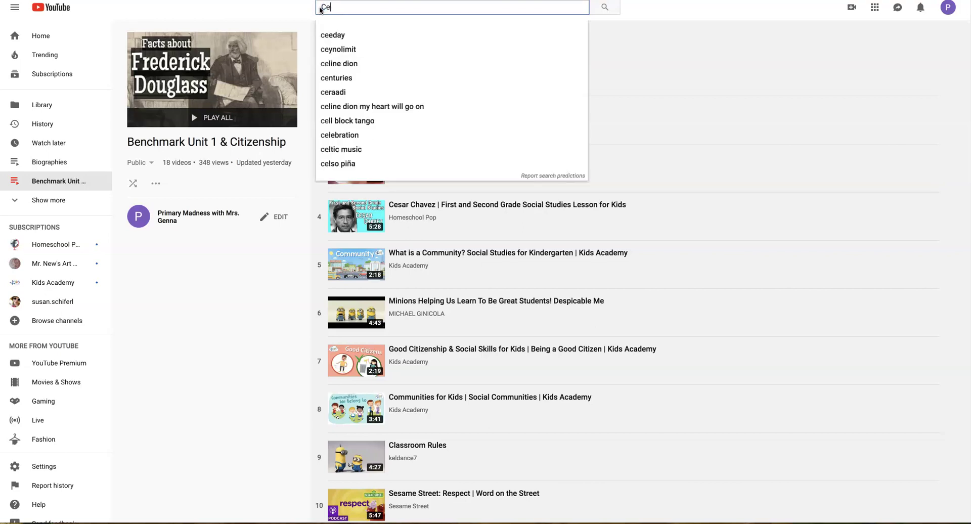
{"action": "type", "text": "sar Cha"}
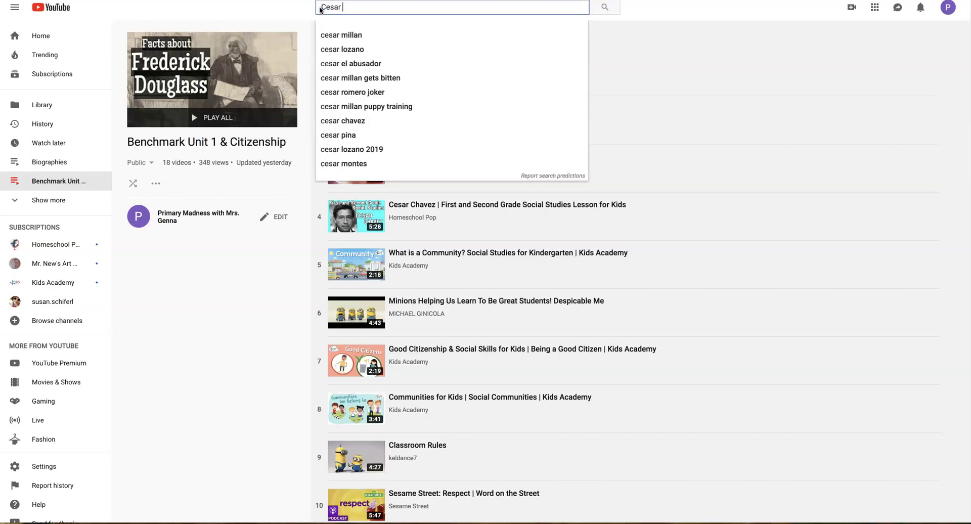
{"action": "type", "text": "vez"}
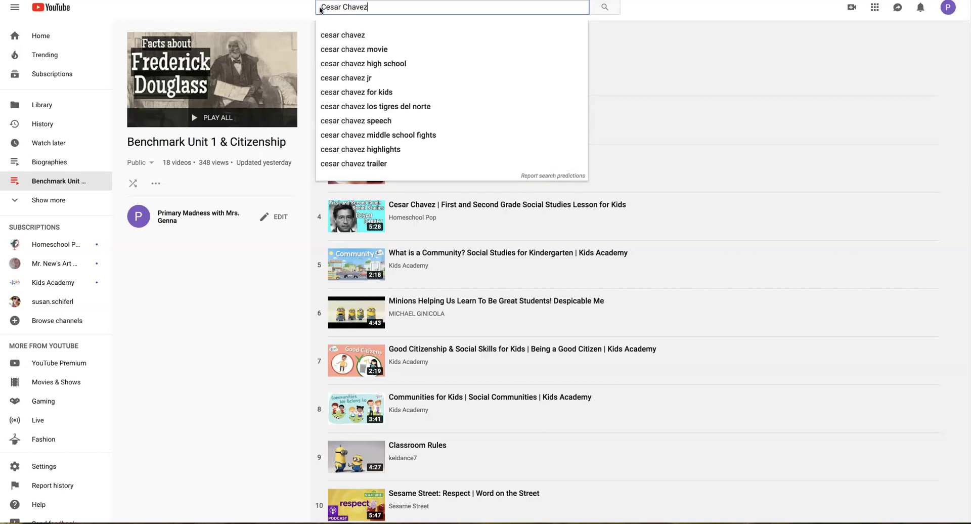
{"action": "type", "text": " for kids"}
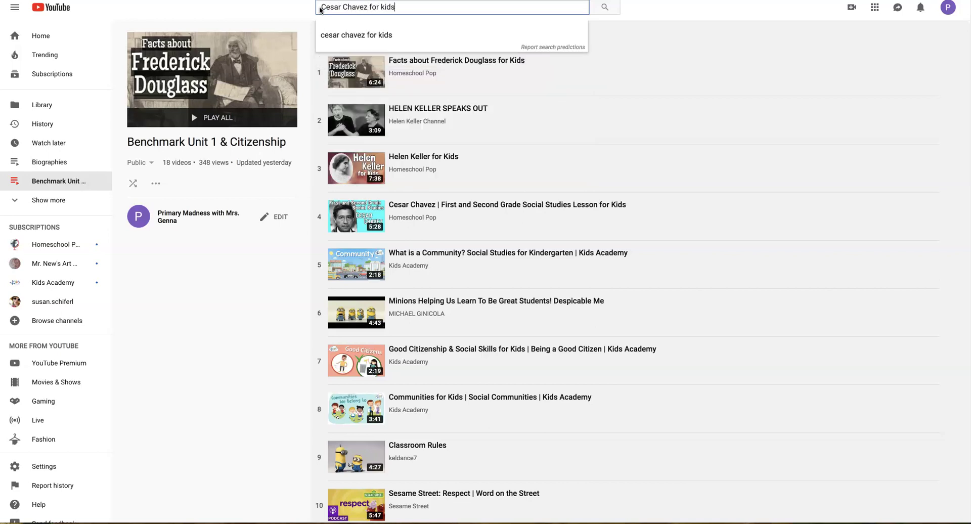
{"action": "key", "text": "Return"}
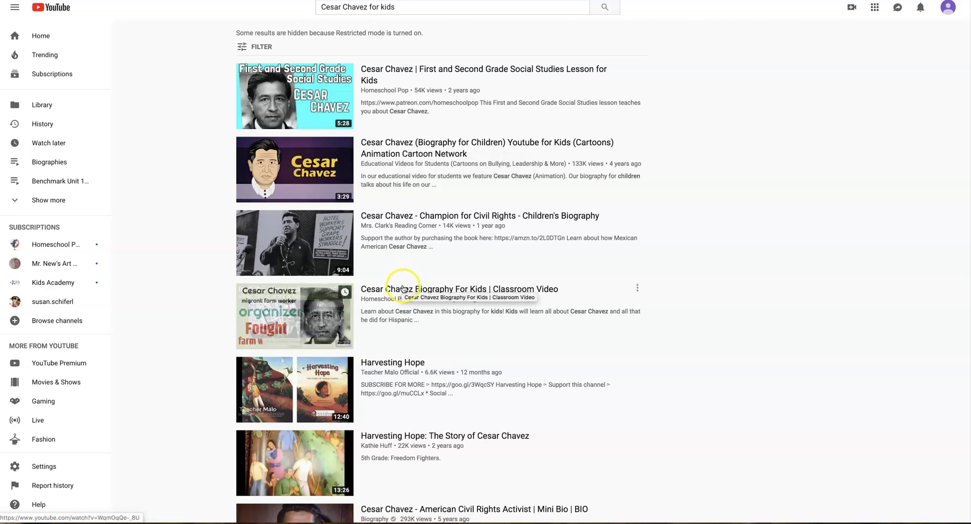
Open and pause "Cesar Chavez - Champion for Civil Rights - Children's Biography" and save it to the Benchmark Unit 1 & Citizenship and Biographies playlists
{"action": "left_click", "coordinate": [410, 218]}
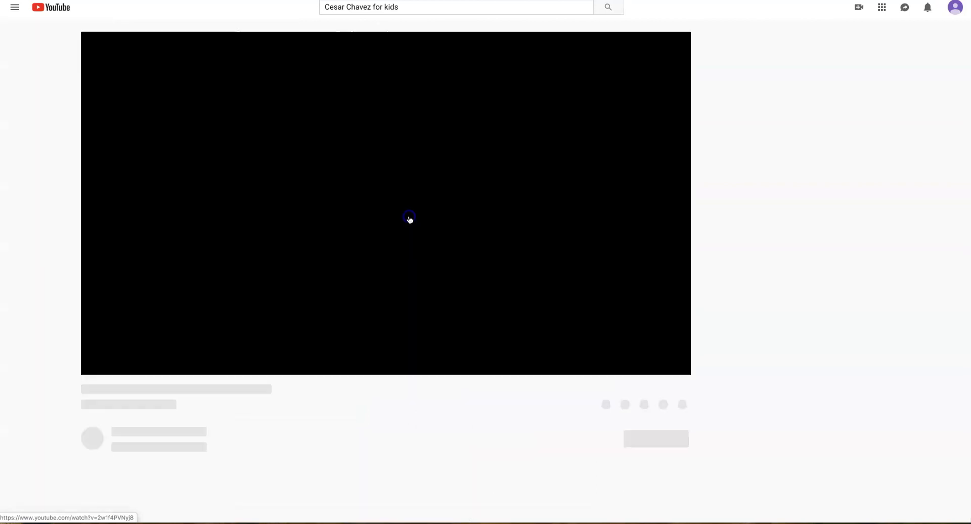
{"action": "left_click", "coordinate": [96, 367]}
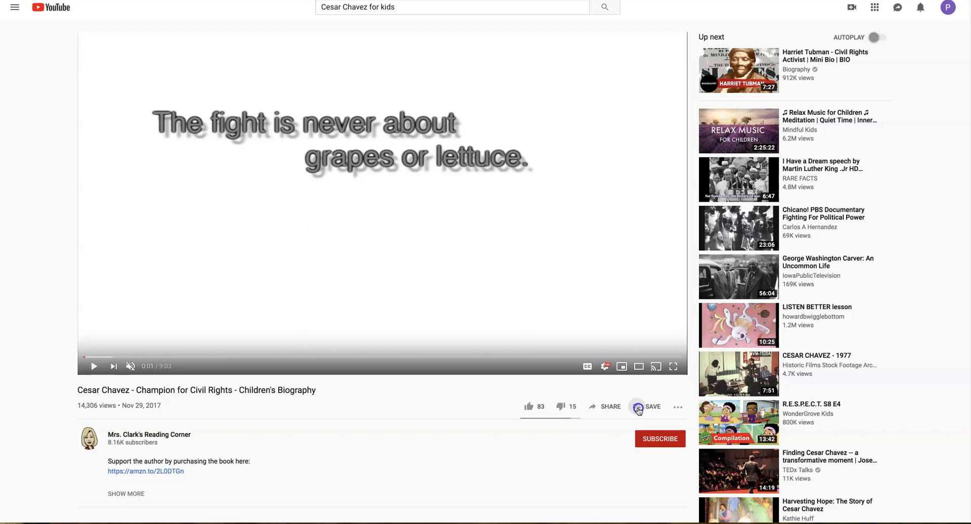
{"action": "left_click", "coordinate": [639, 410]}
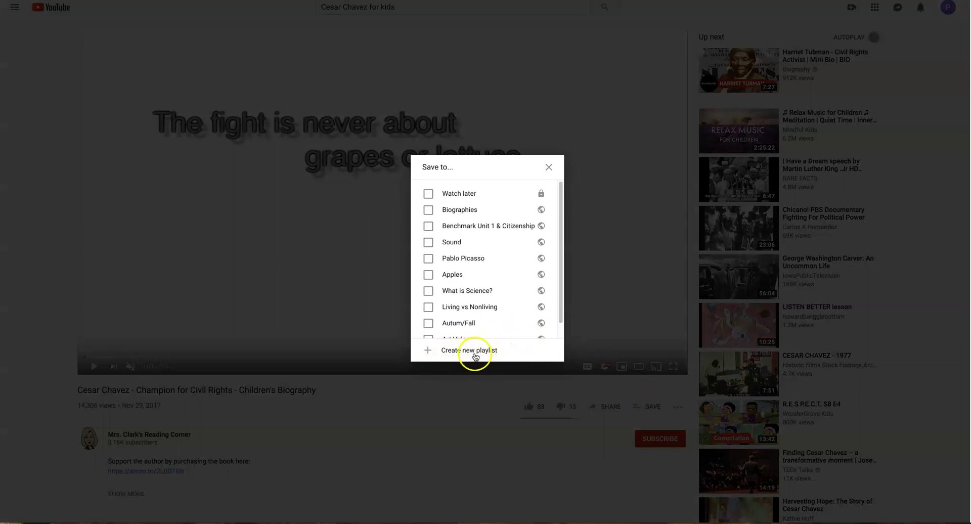
{"action": "left_click", "coordinate": [428, 226]}
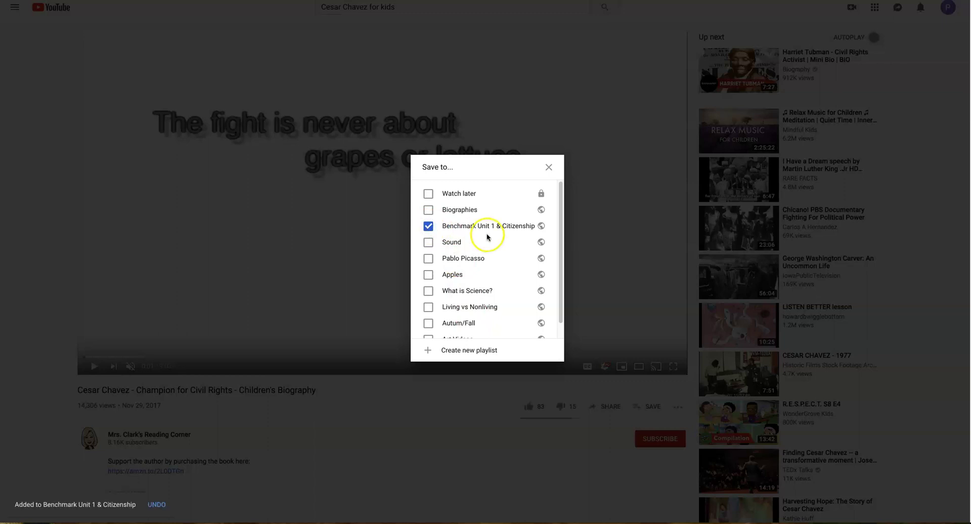
{"action": "left_click", "coordinate": [428, 210]}
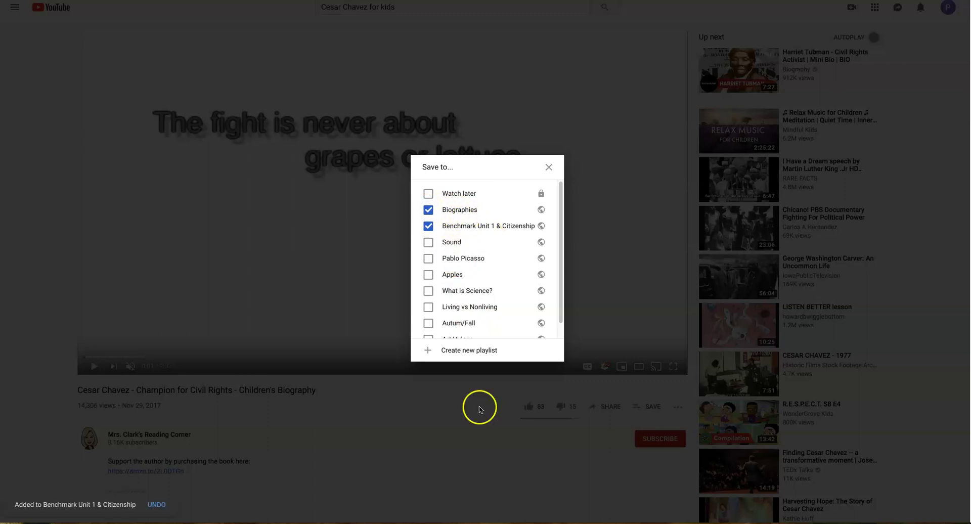
Create a new playlist named "Cesar Chavez" for the video, checking the available privacy options
{"action": "left_click", "coordinate": [470, 350]}
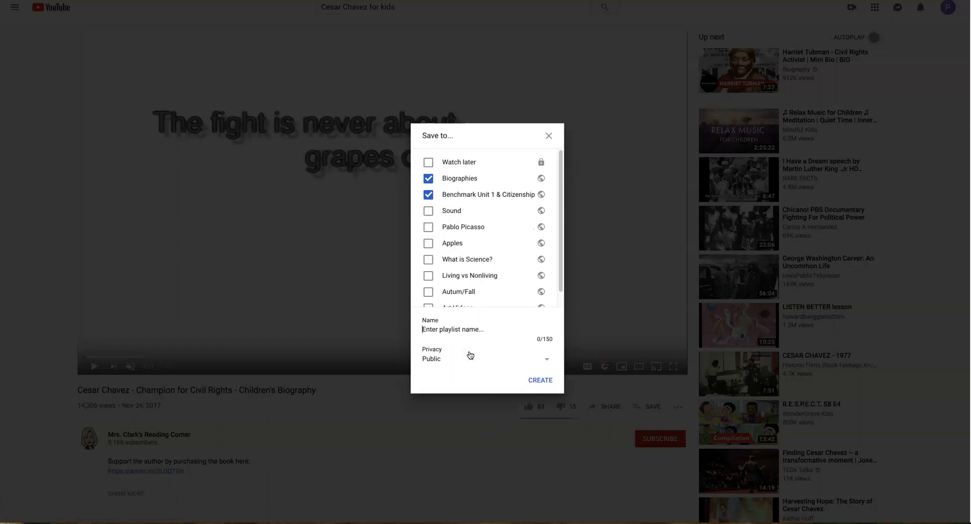
{"action": "type", "text": "Cesar Chavez"}
{"action": "left_click", "coordinate": [547, 364]}
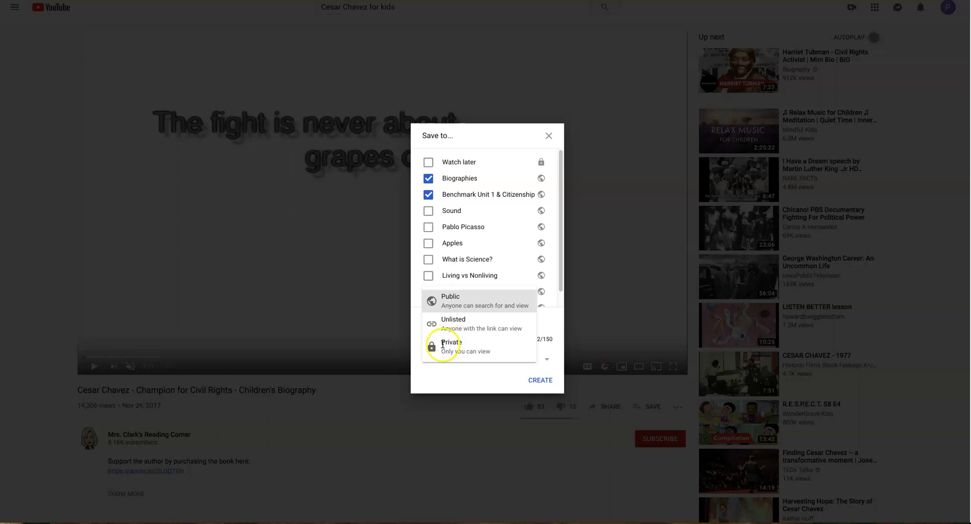
{"action": "left_click", "coordinate": [541, 383]}
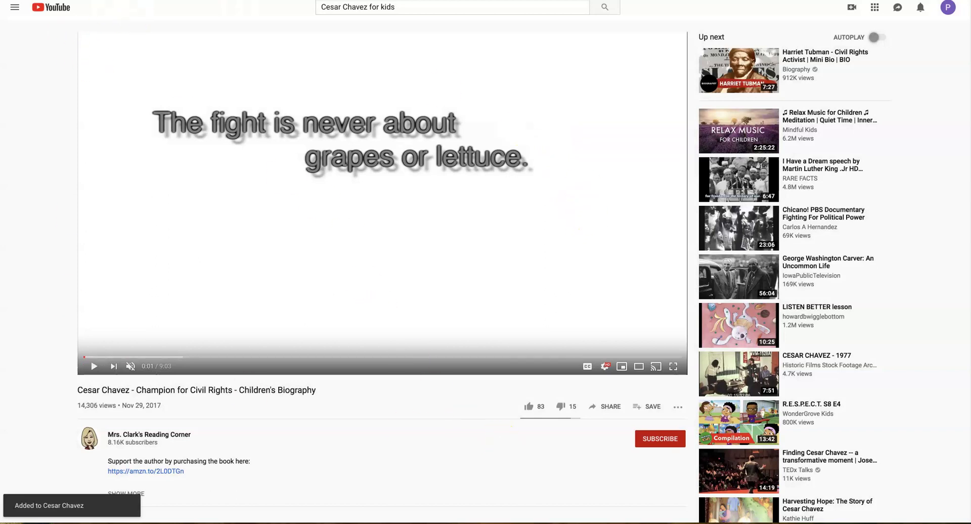
Return to your own channel page from the video
{"action": "left_click", "coordinate": [951, 12]}
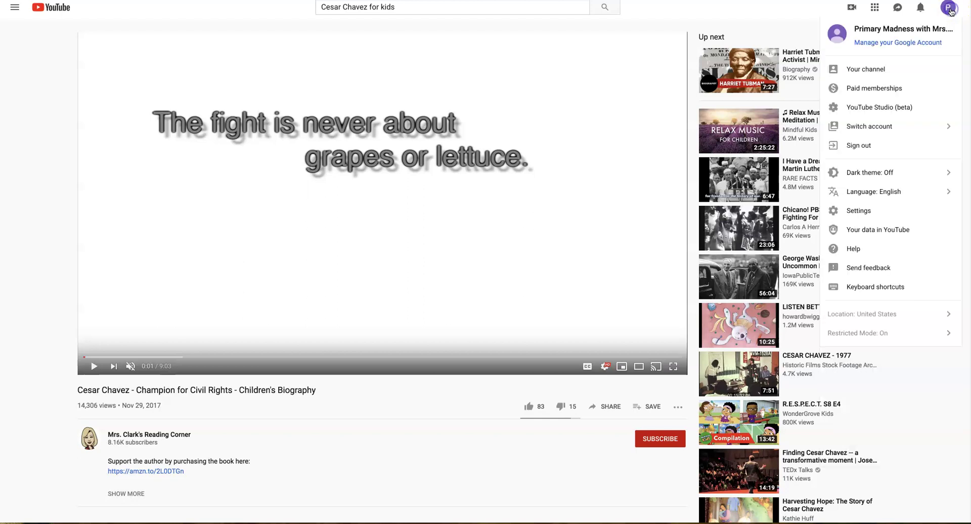
{"action": "left_click", "coordinate": [872, 73]}
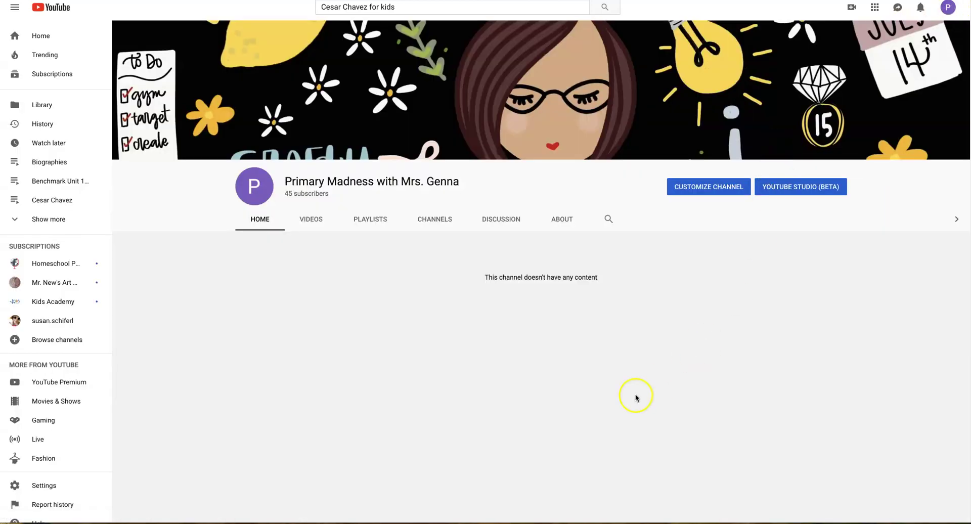